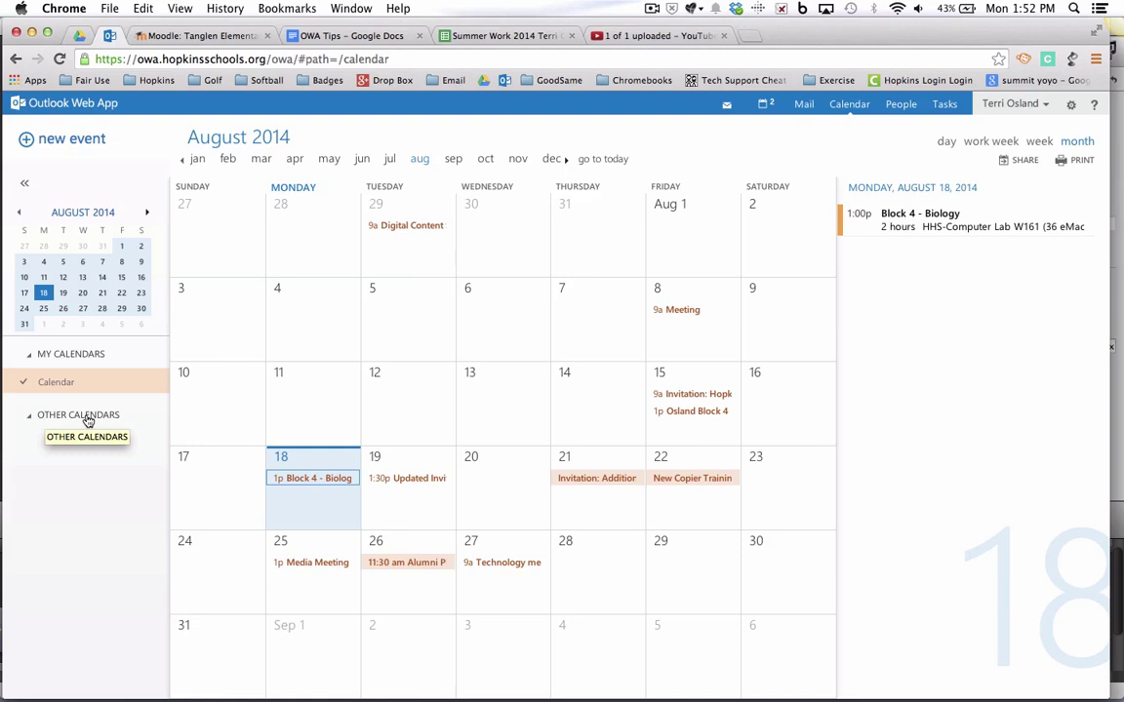
Step: Start opening a directory calendar and enter 'hhs-' in the From Directory search
right_click(88, 420)
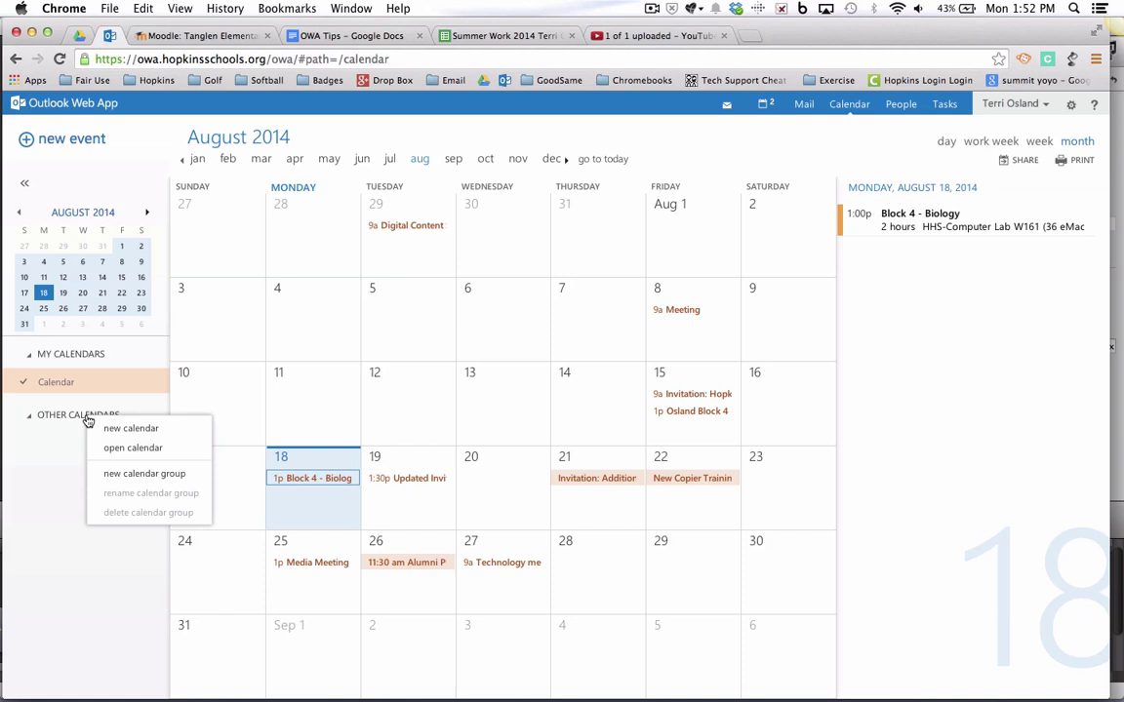
left_click(107, 451)
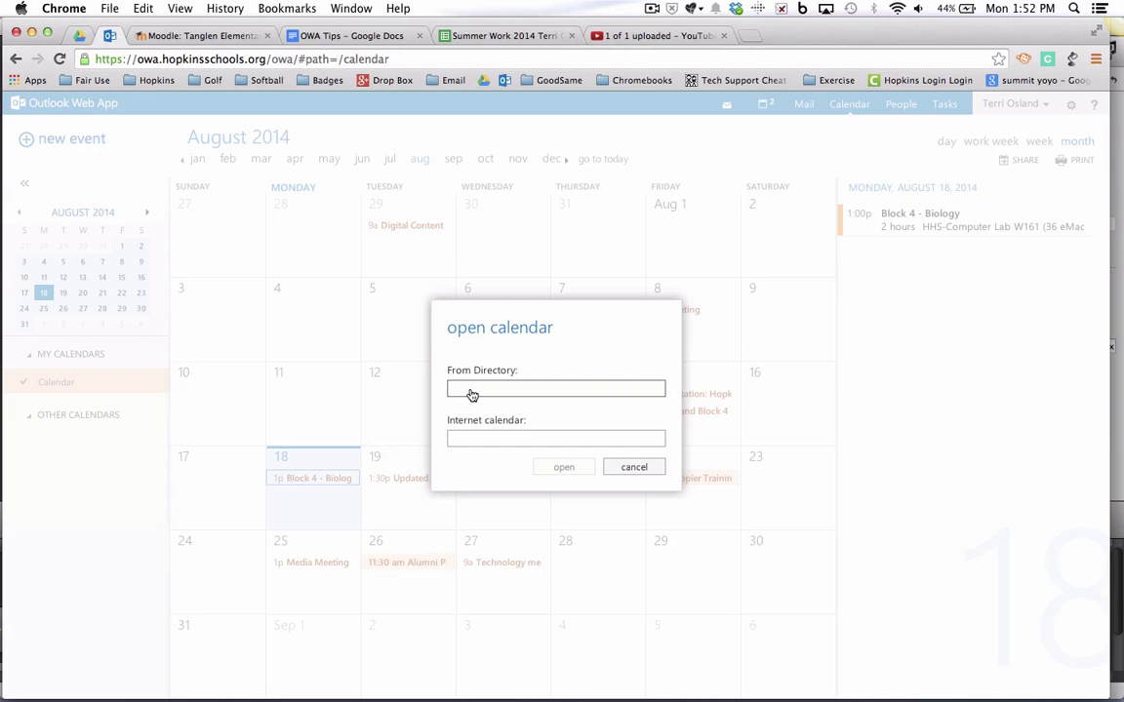
type("hh")
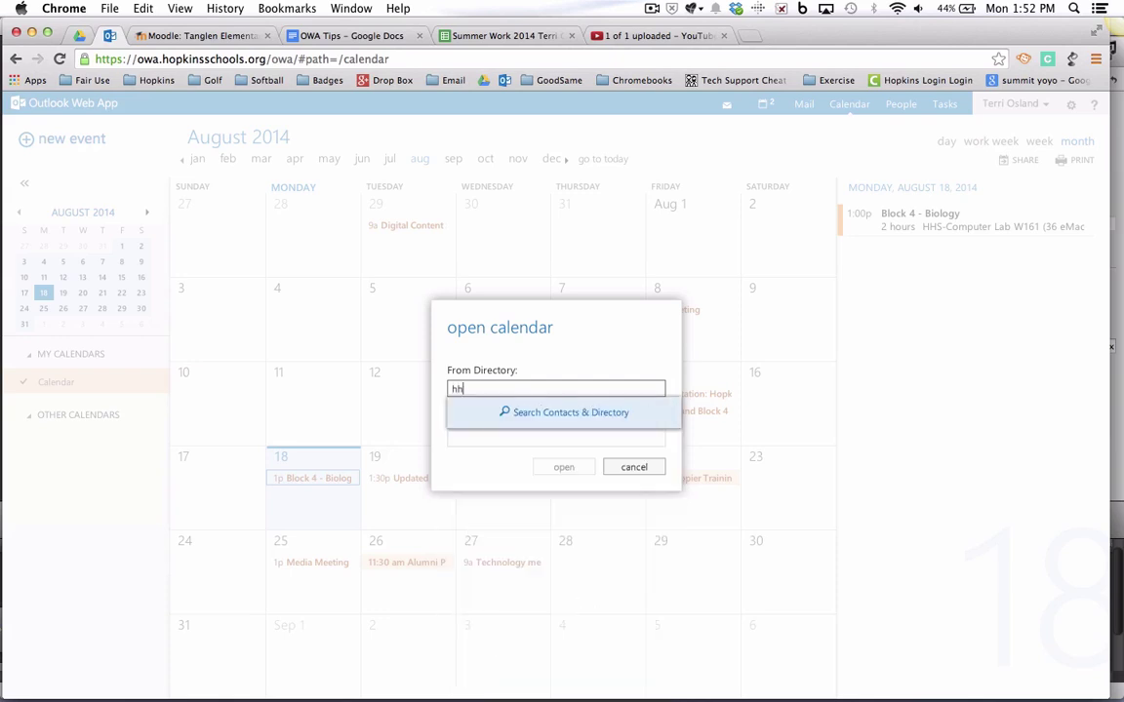
type("s")
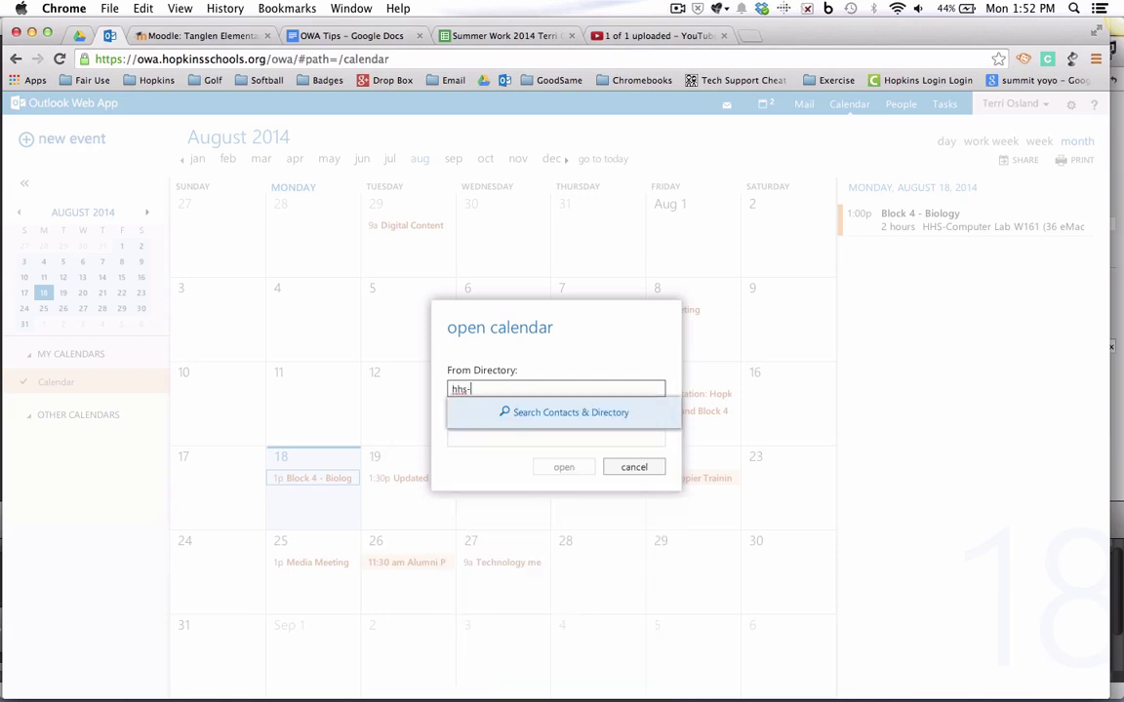
type("-")
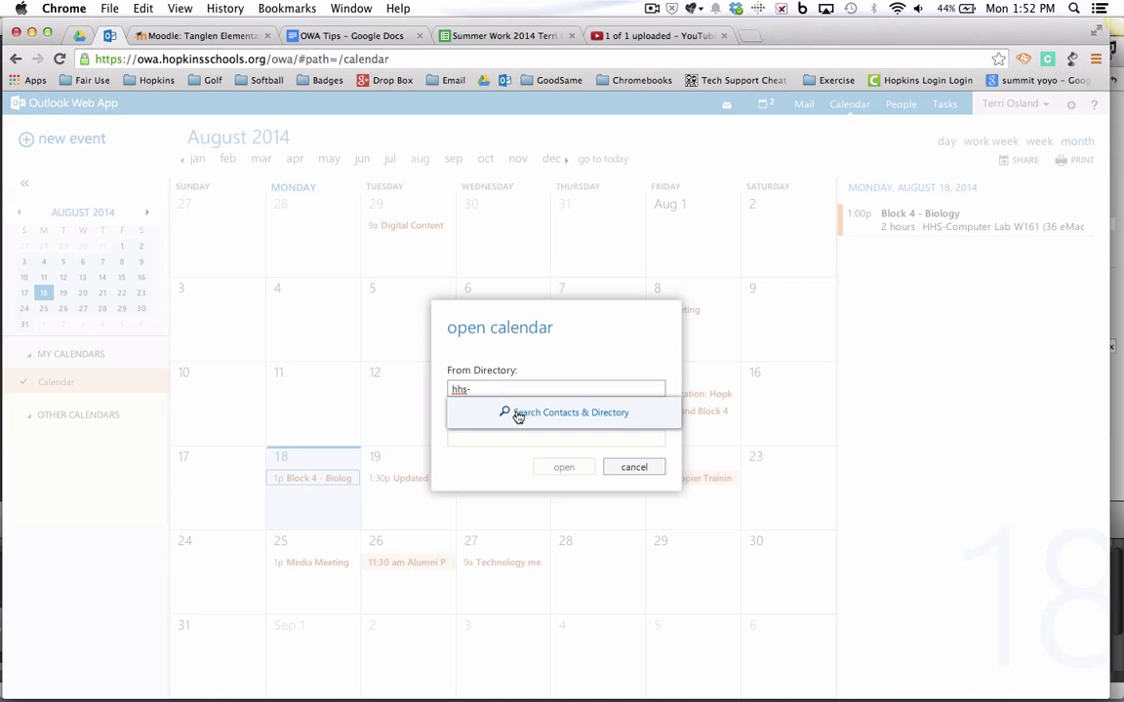
Step: Search the directory for hhs- entries and select HHS-Computer Lab W161 (36 eMacs)
left_click(518, 414)
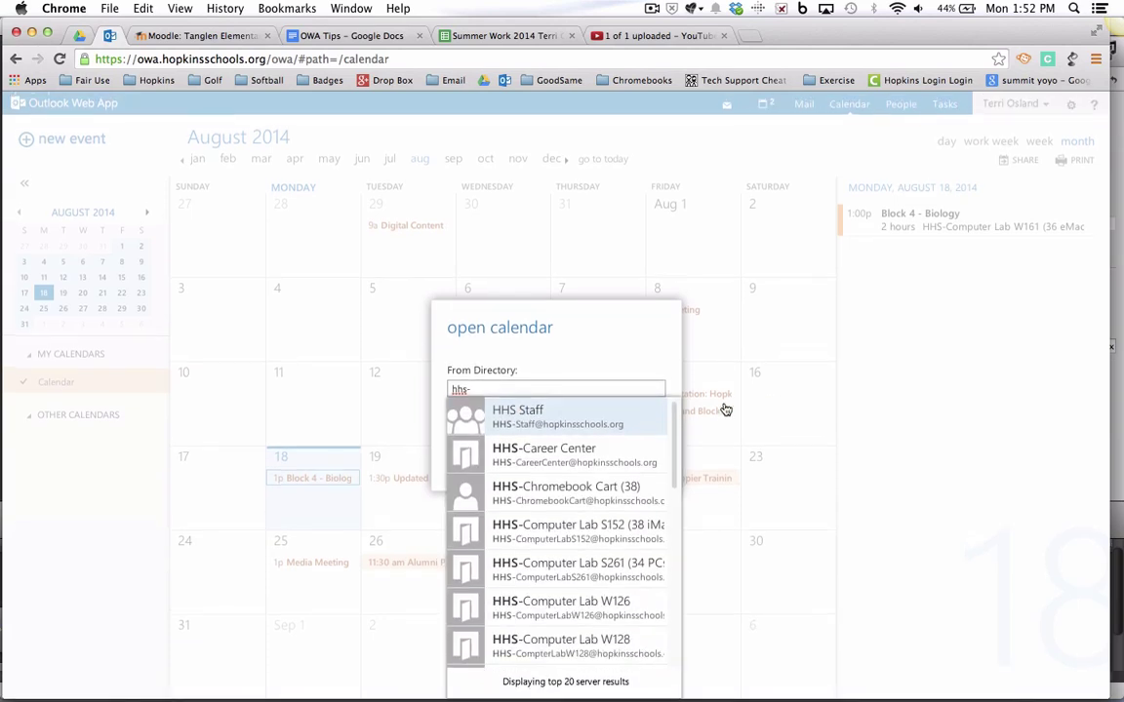
mouse_move(672, 431)
left_mouse_down()
mouse_move(668, 513)
mouse_move(673, 435)
left_mouse_up()
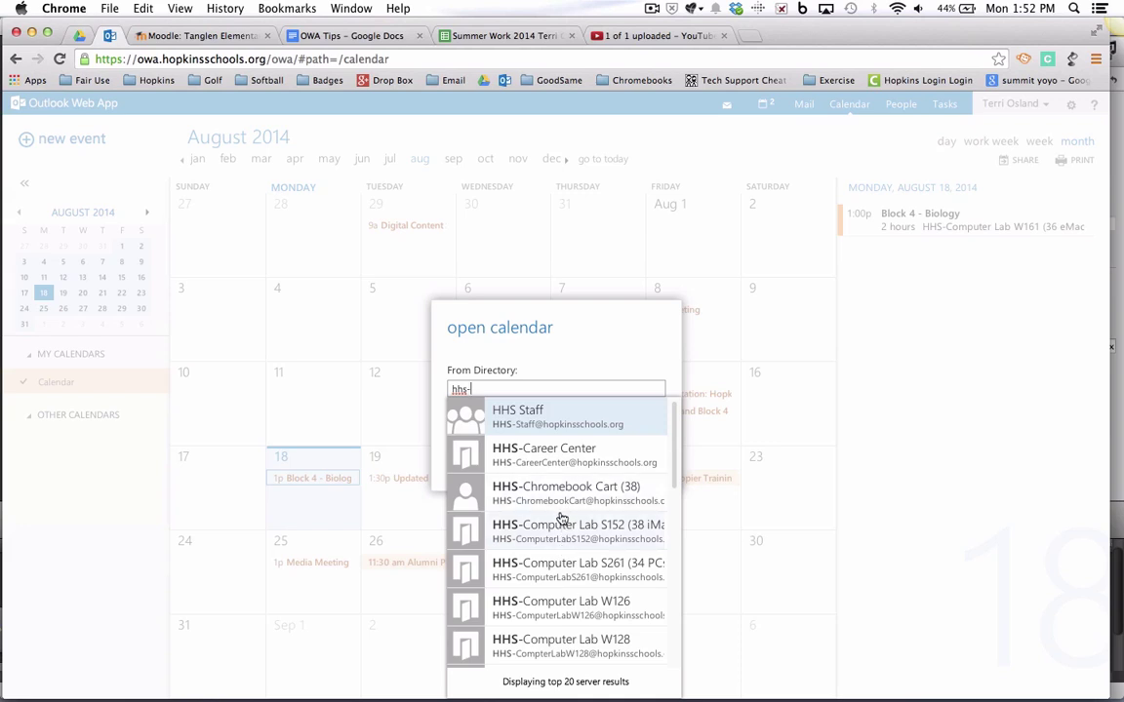
scroll(562, 517, "down", 1)
scroll(561, 515, "down", 1)
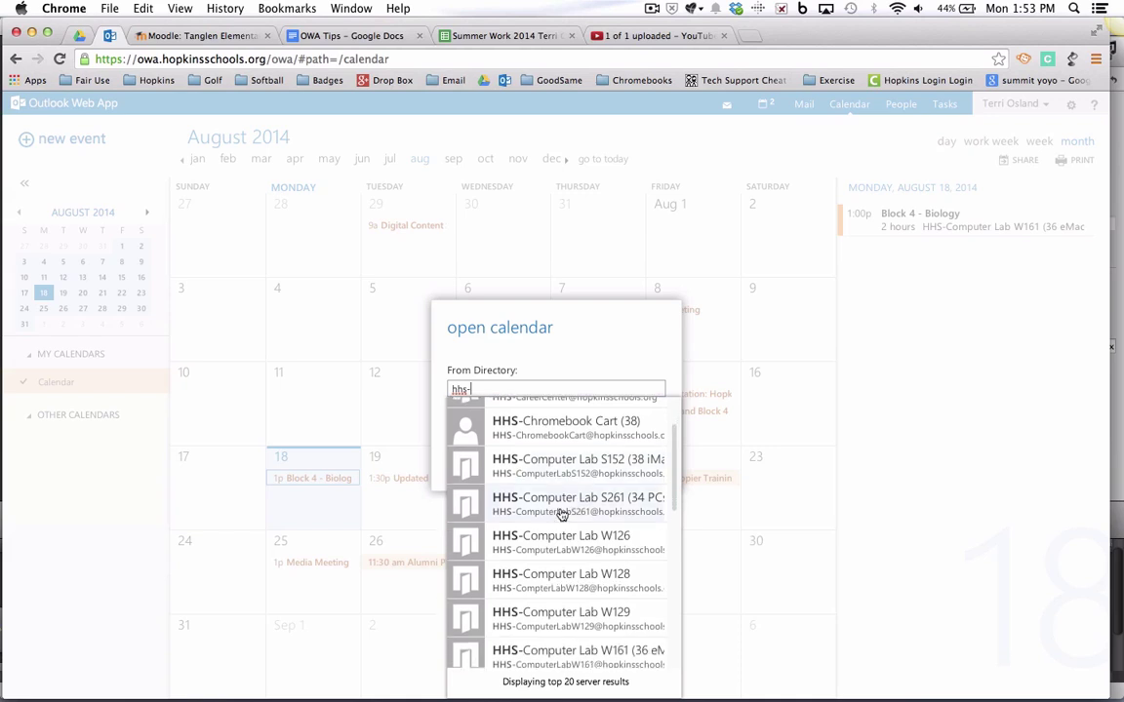
scroll(562, 516, "down", 1)
scroll(562, 515, "down", 2)
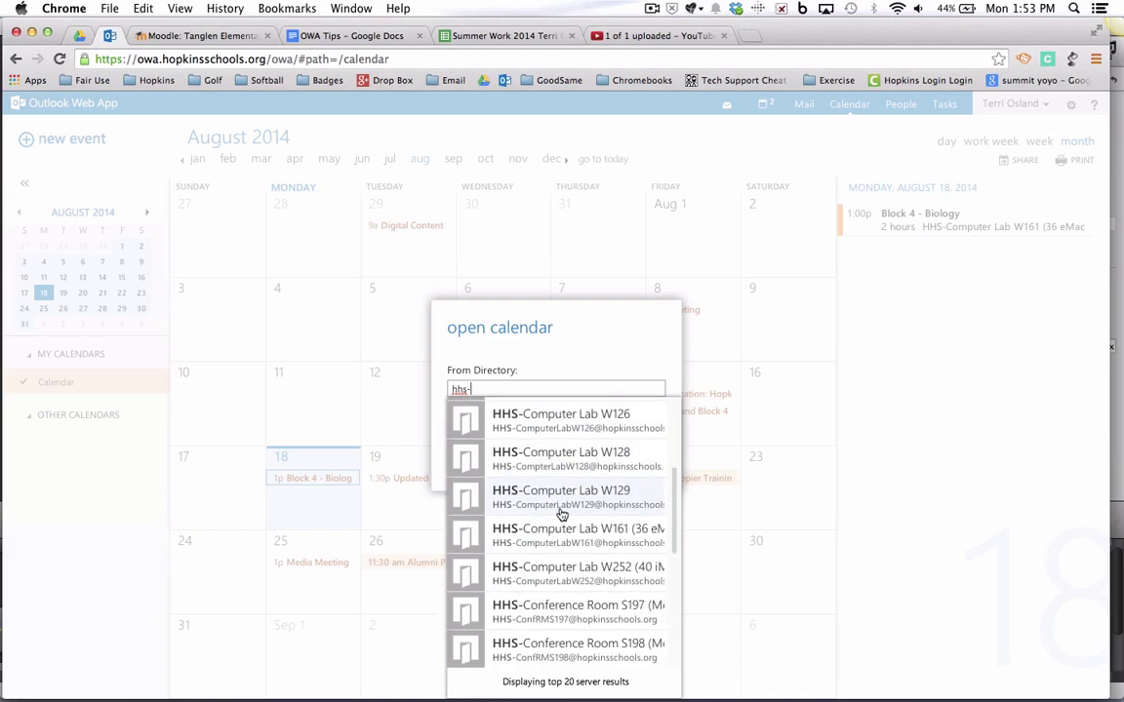
scroll(562, 514, "down", 1)
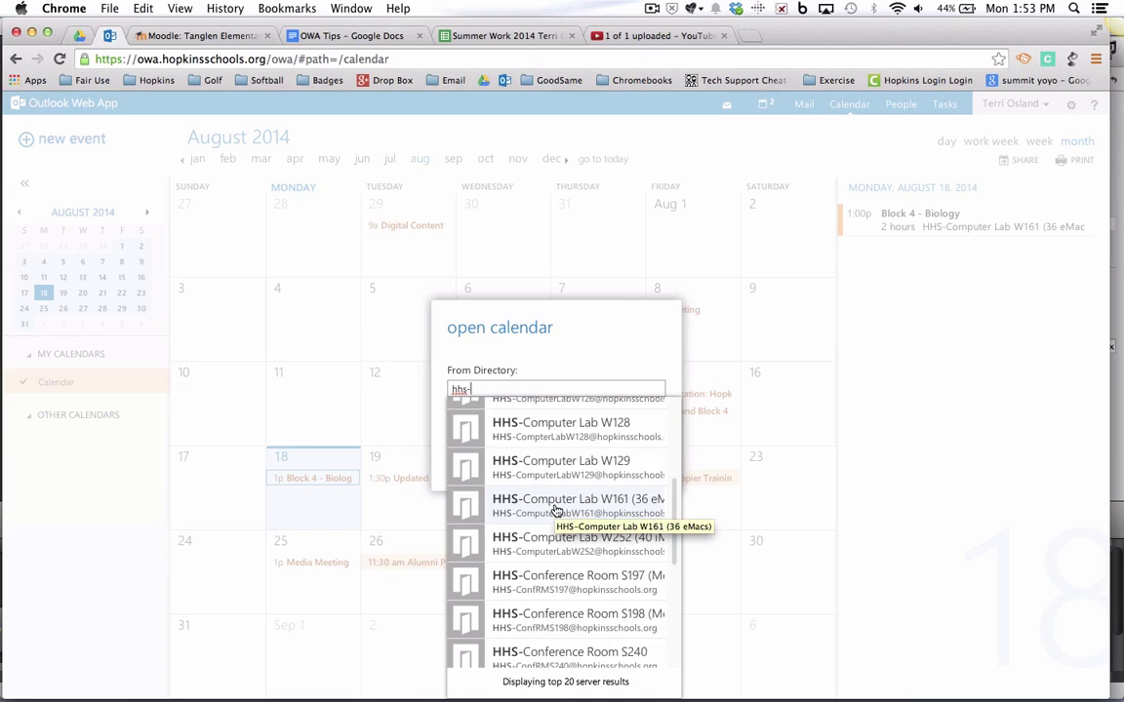
left_click(555, 508)
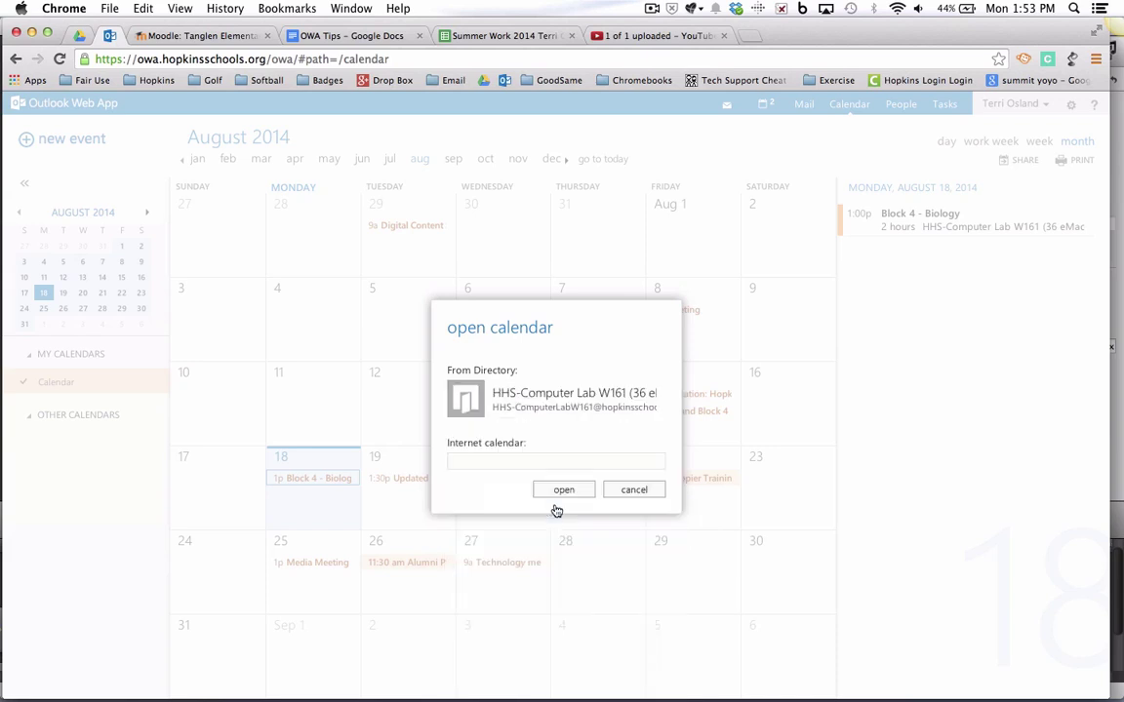
Step: Open the HHS-Computer Lab W161 calendar and hide the personal Calendar so only lab bookings show
left_click(565, 492)
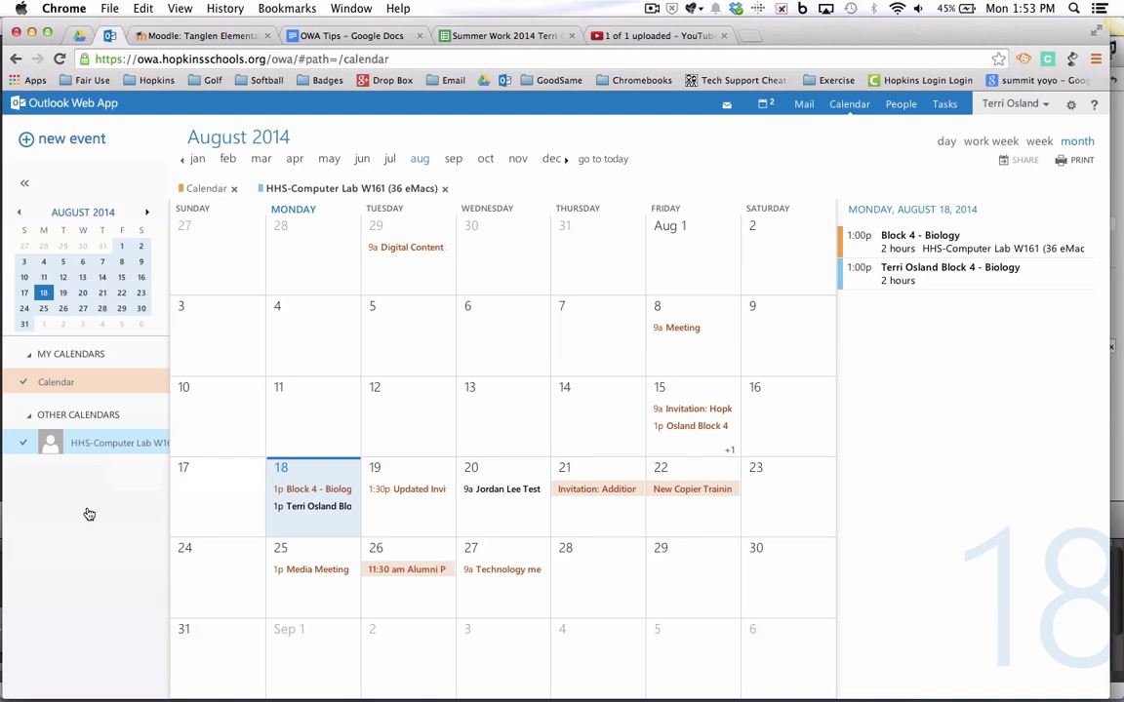
left_click(23, 383)
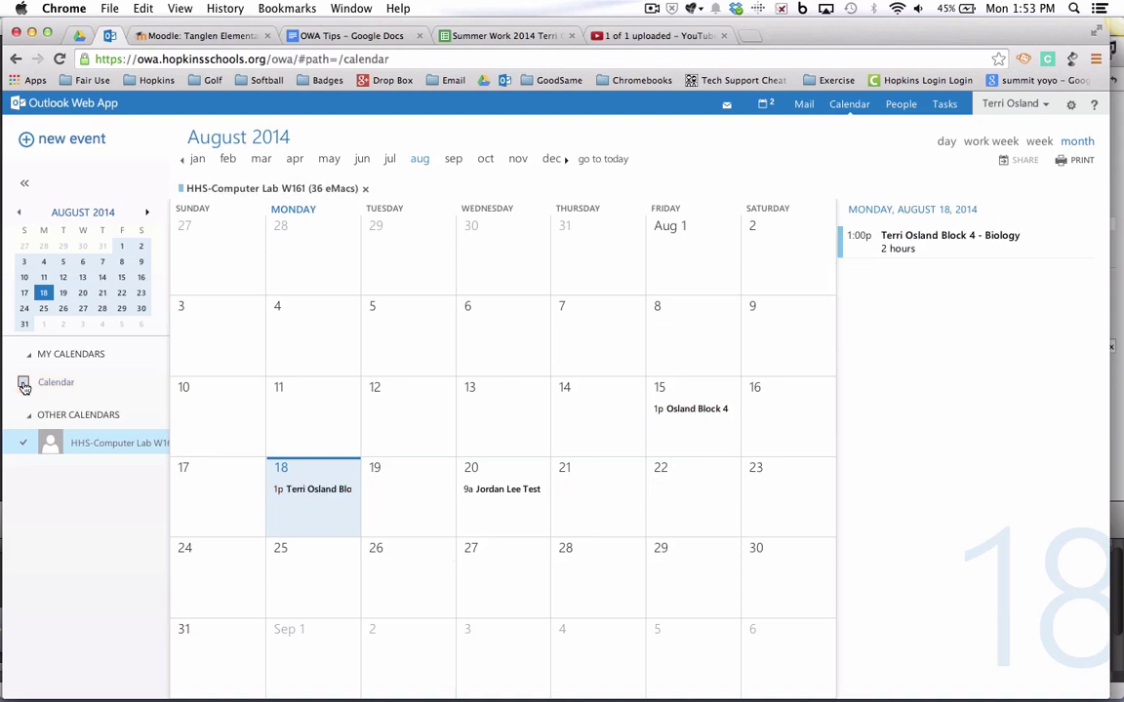
left_click(23, 383)
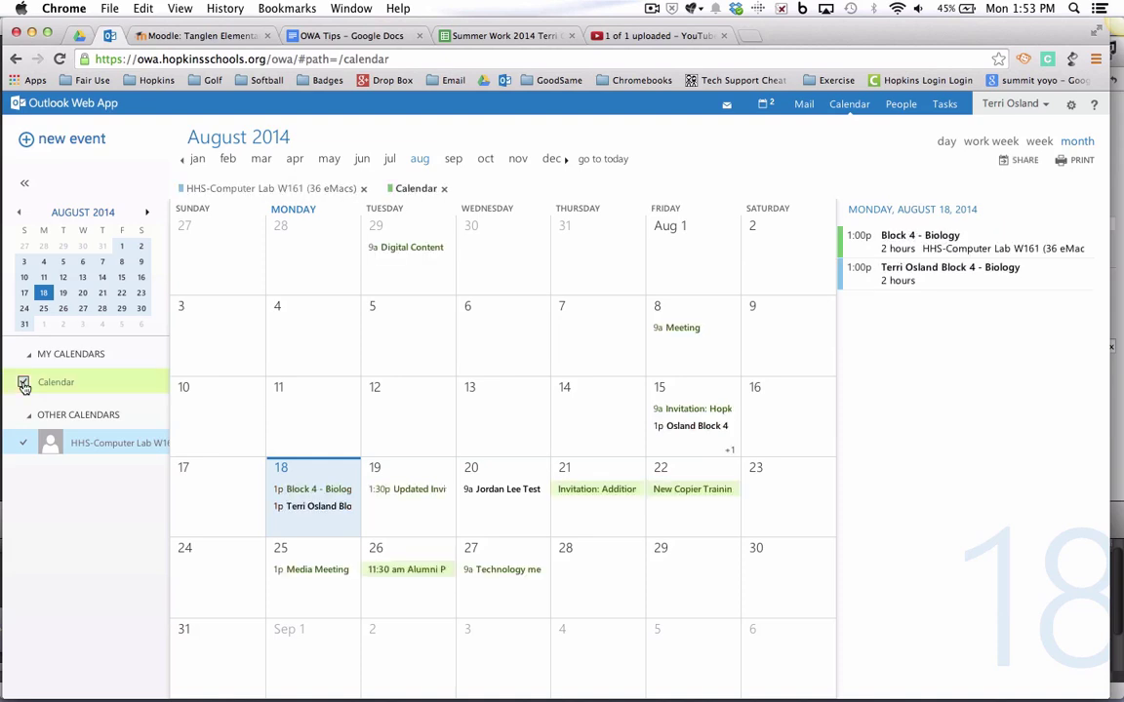
left_click(24, 383)
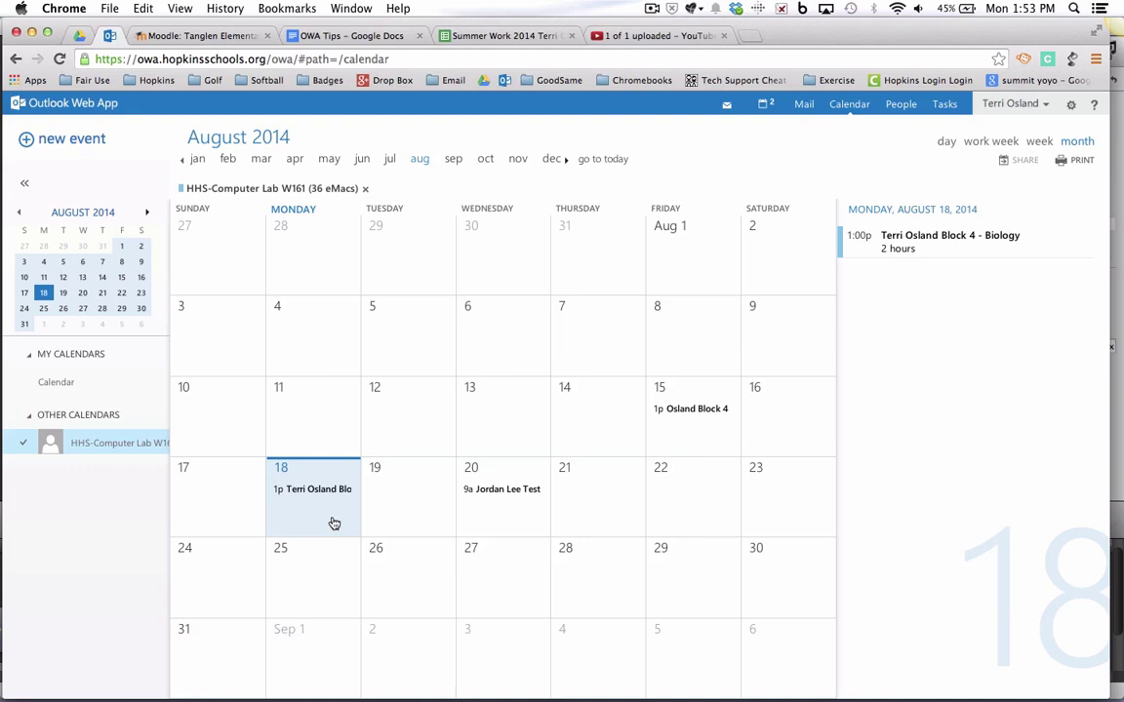
left_click(1040, 143)
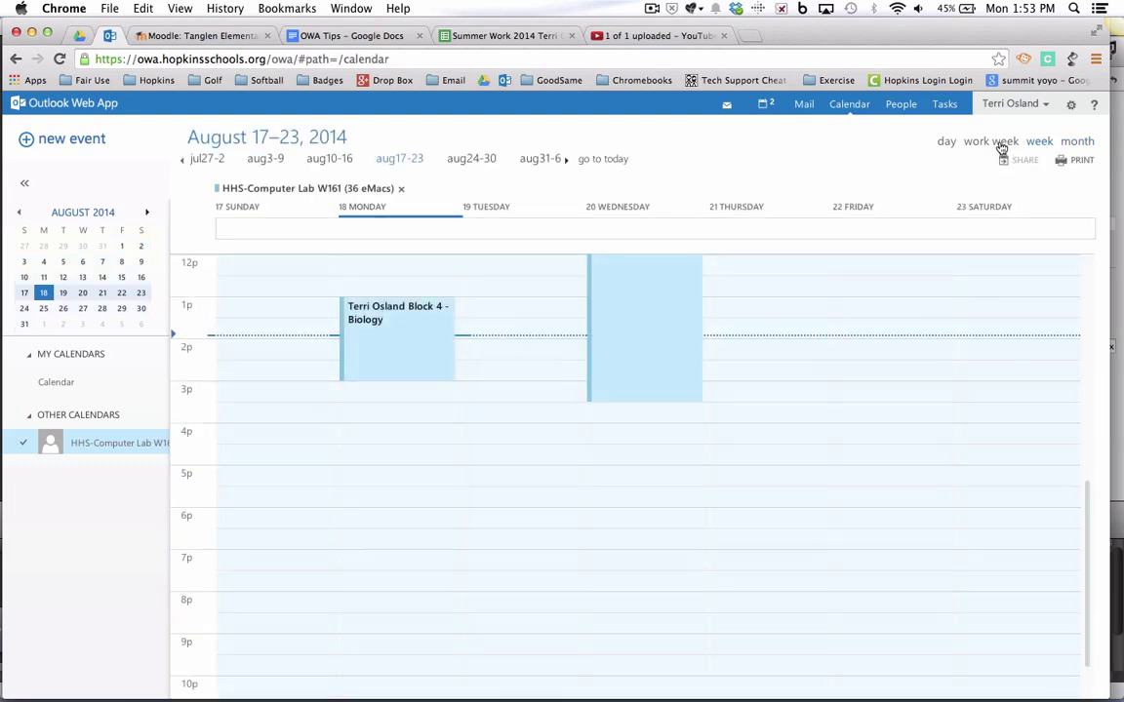
left_click(991, 143)
scroll(826, 453, "up", 3)
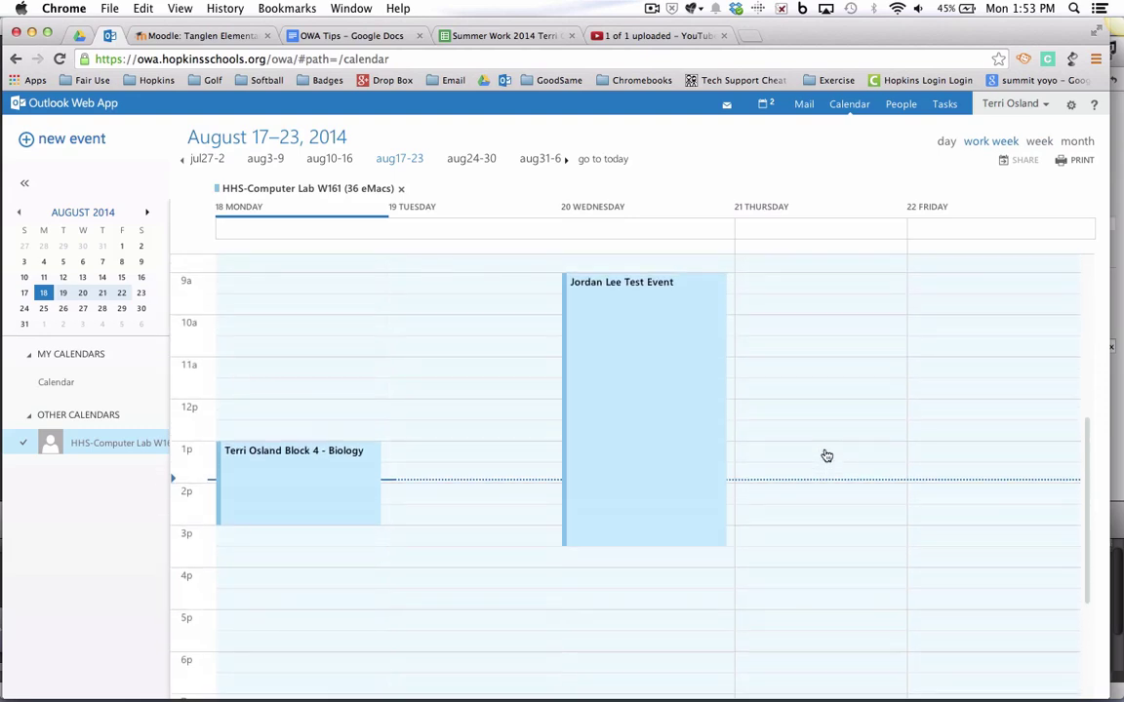
scroll(826, 456, "up", 1)
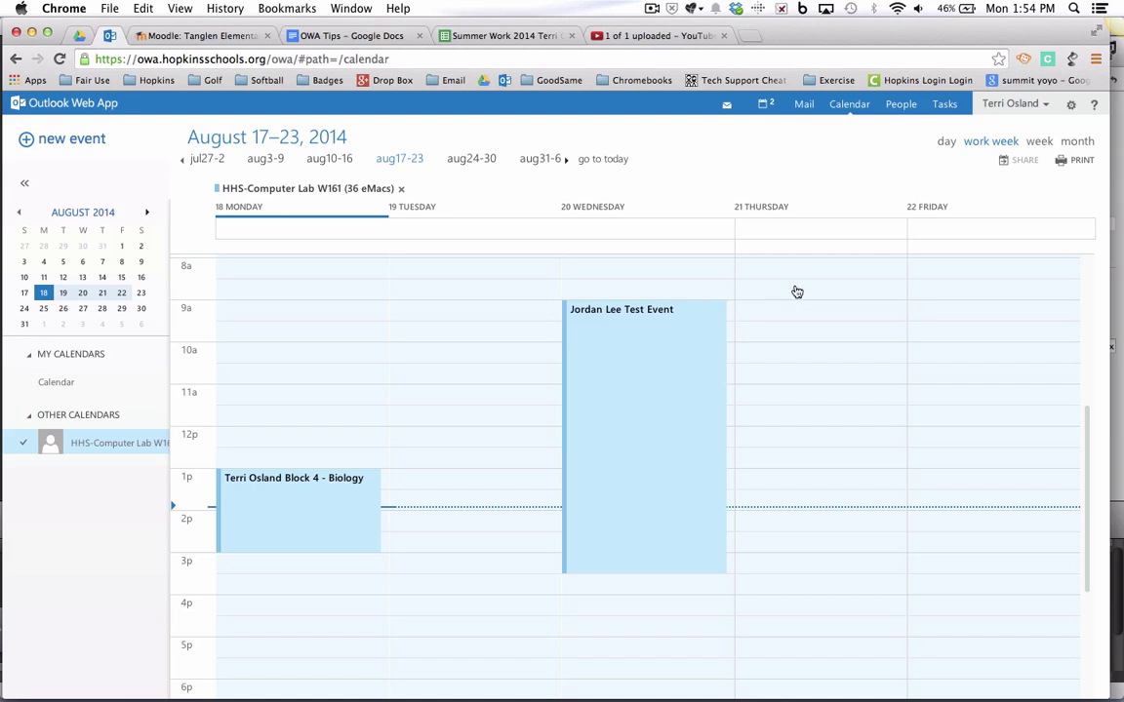
left_click(1077, 142)
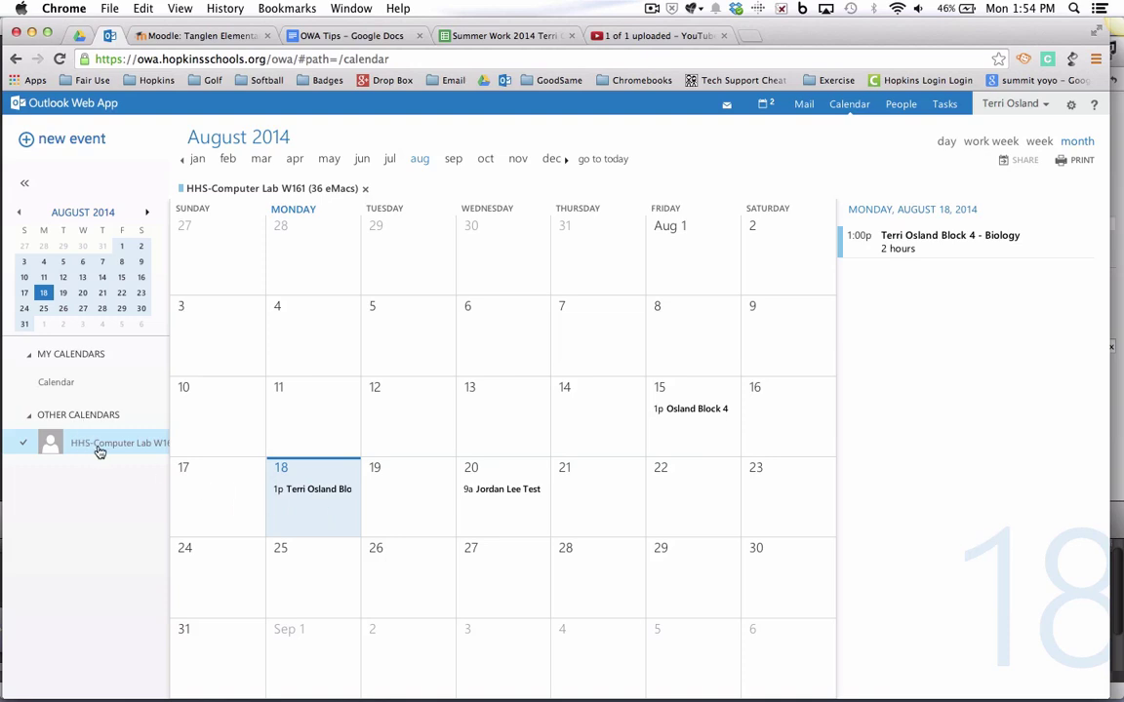
Step: Show the personal Calendar again and hide HHS-Computer Lab W161, leaving its colour unchanged
left_click(56, 384)
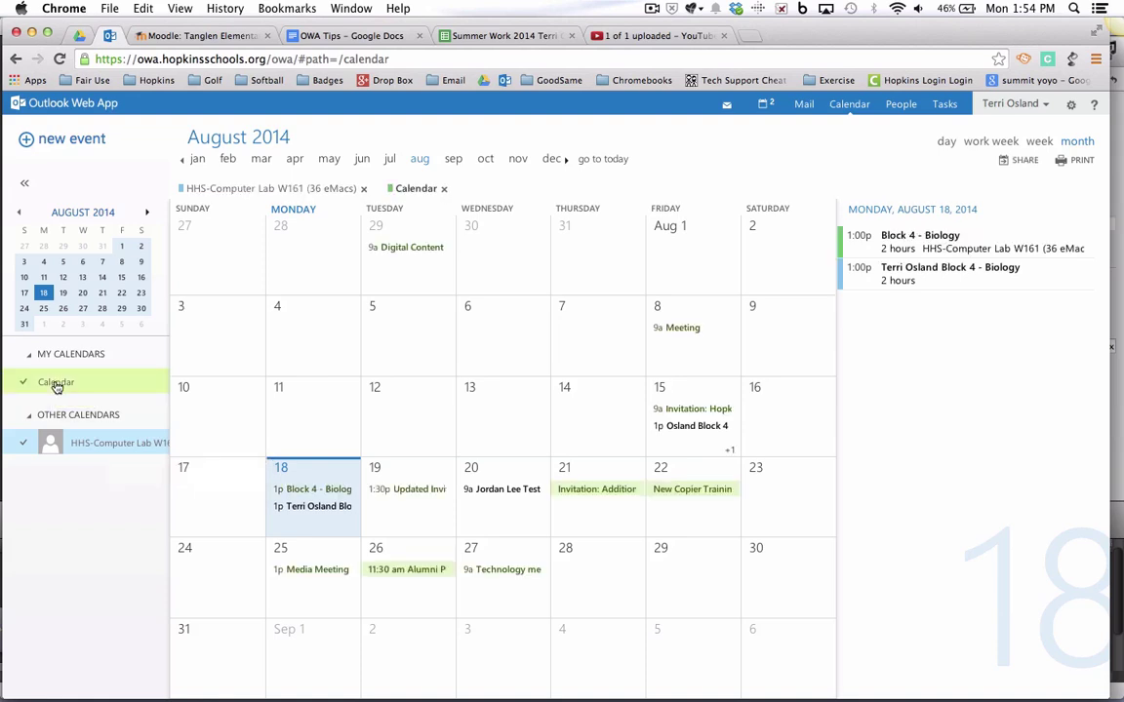
left_click(24, 443)
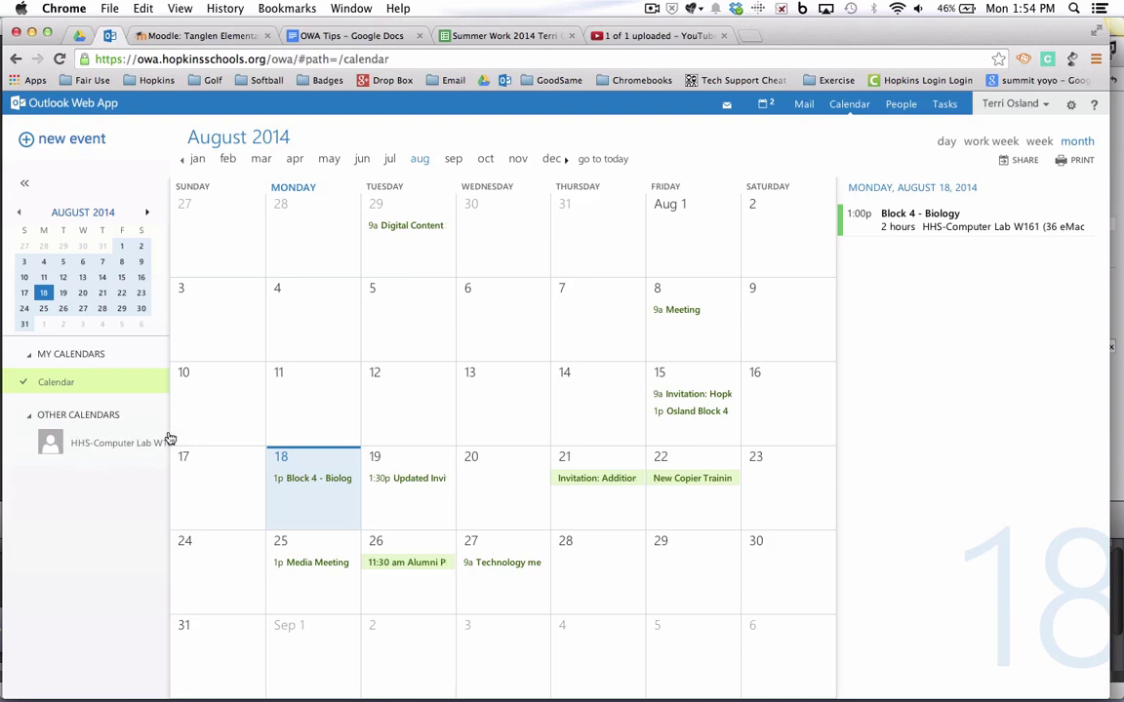
right_click(105, 452)
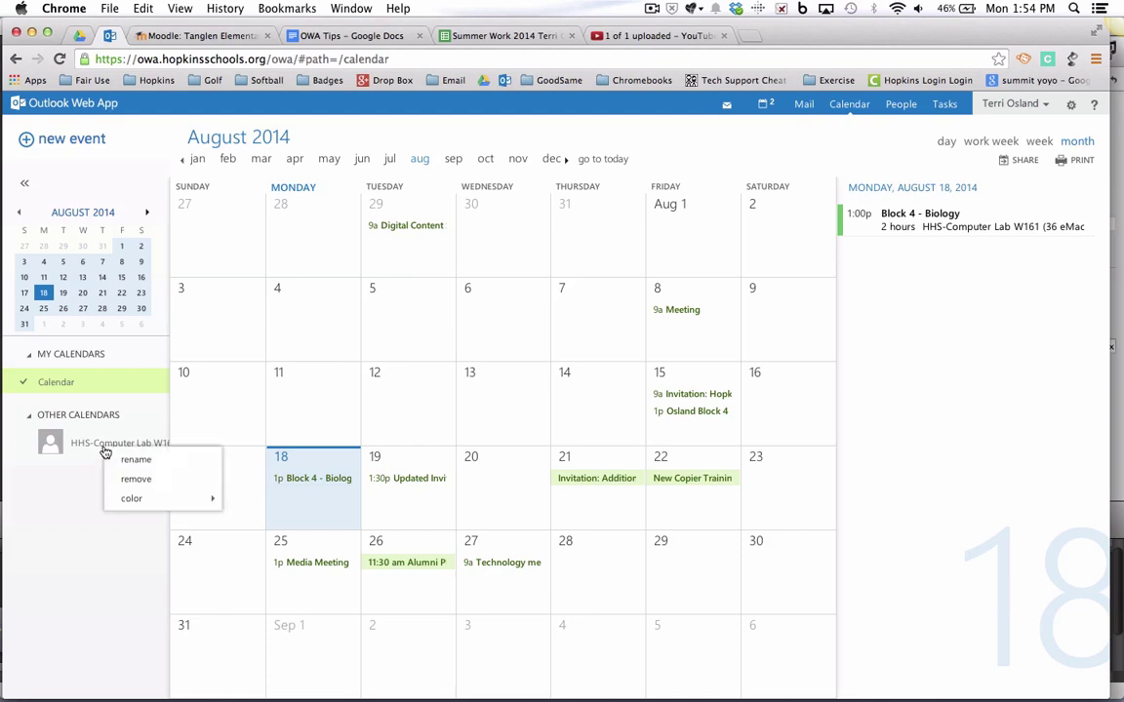
left_click(129, 499)
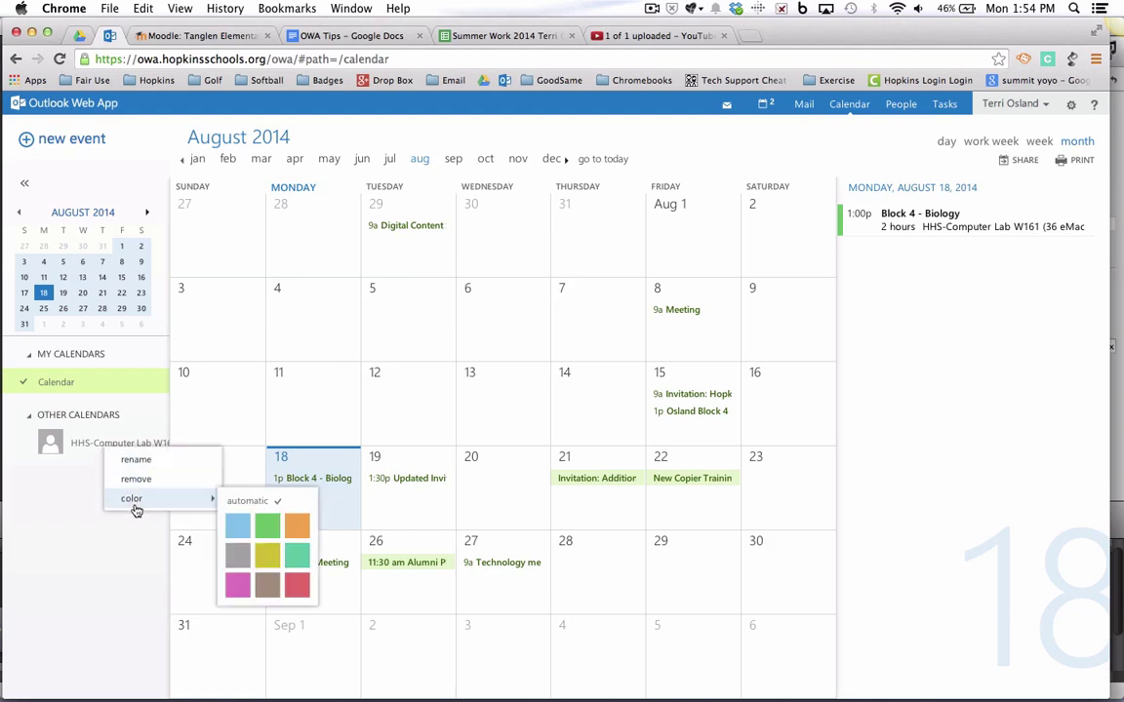
left_click(84, 563)
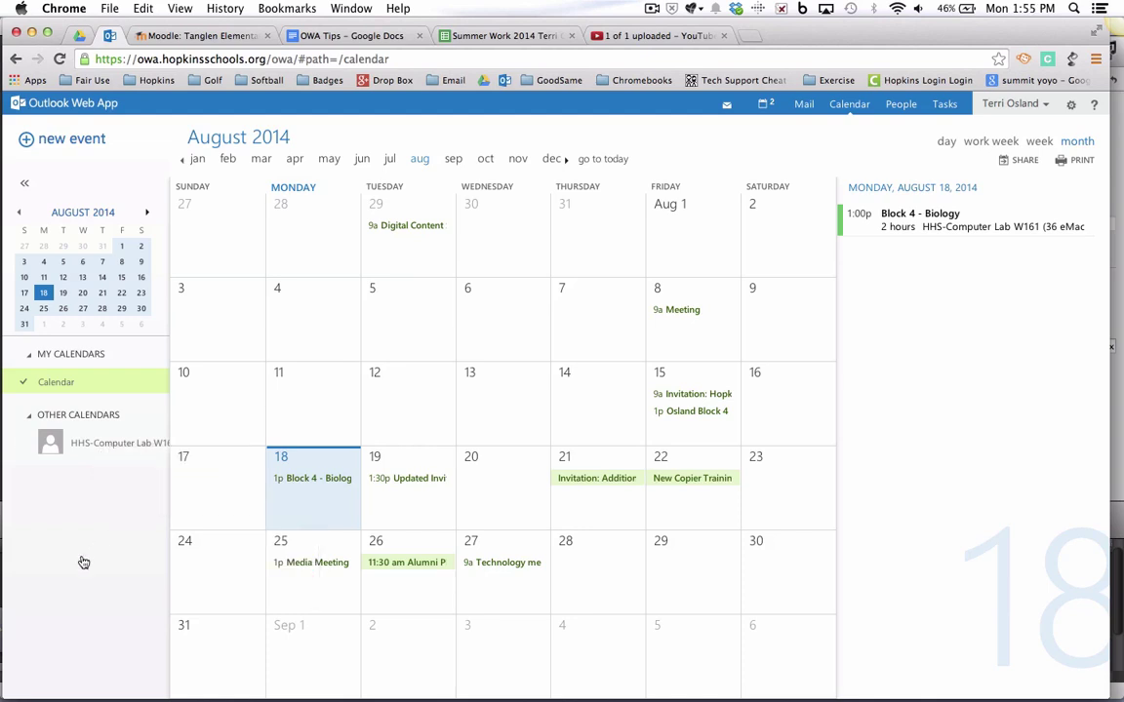
Step: Cancel the Aug 18 Block 4 - Biology meeting, send the cancellation, and dismiss the update notice
left_click(307, 481)
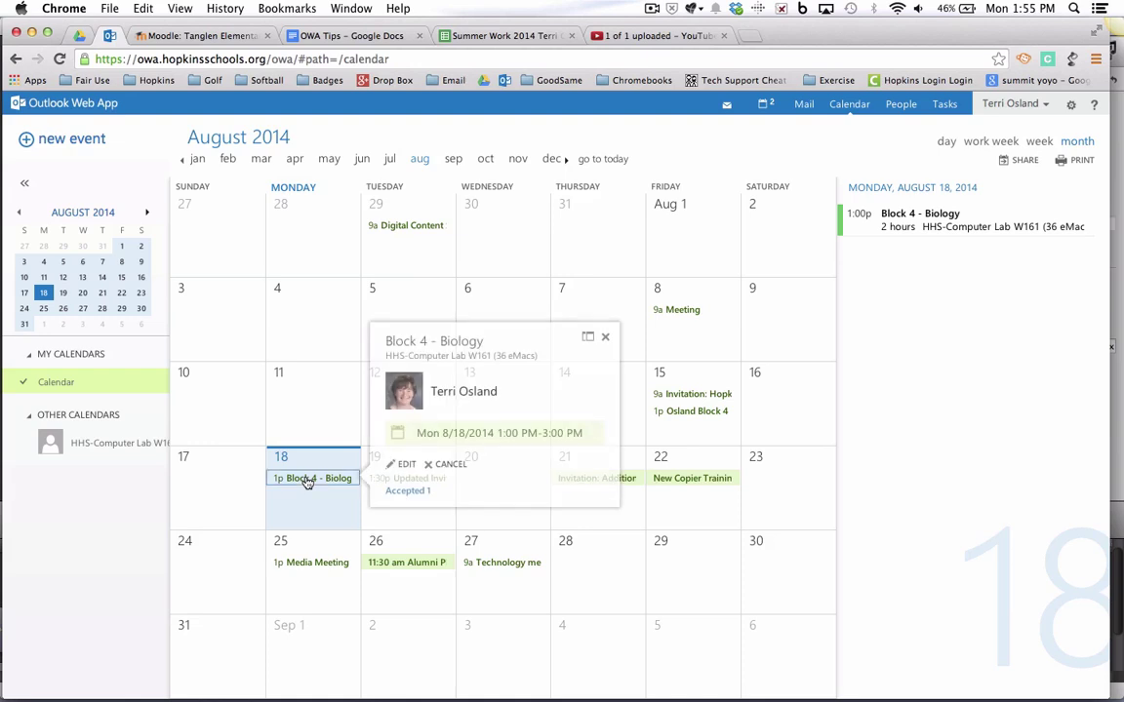
left_click(451, 465)
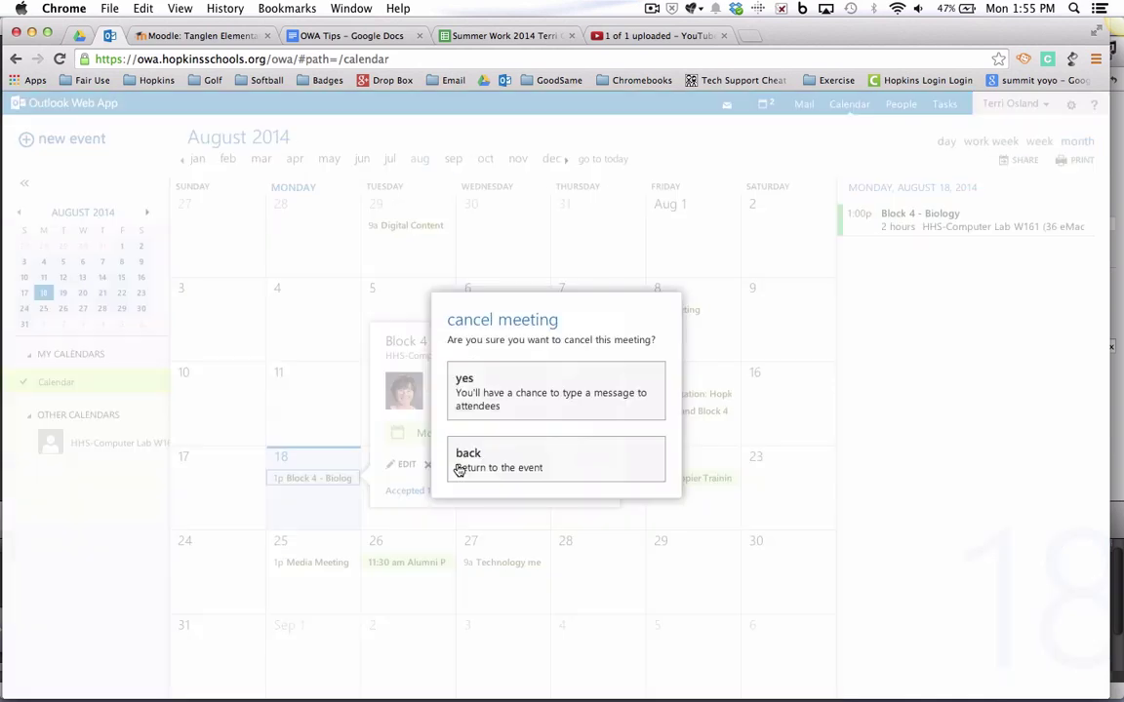
left_click(488, 407)
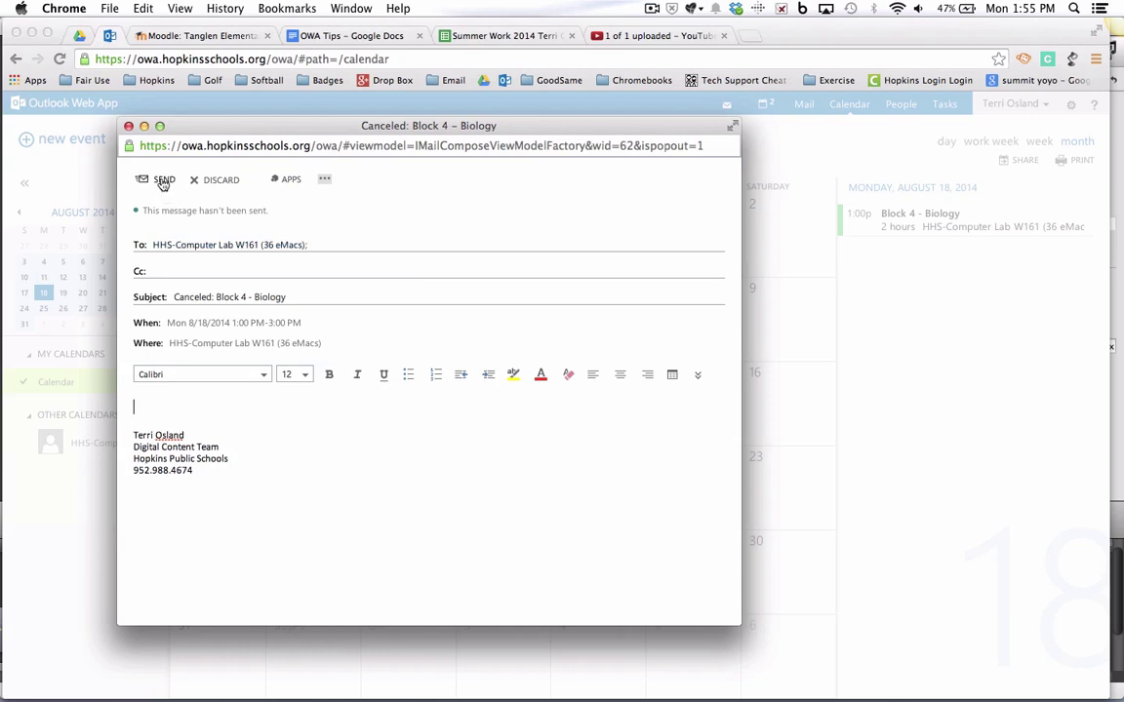
left_click(162, 181)
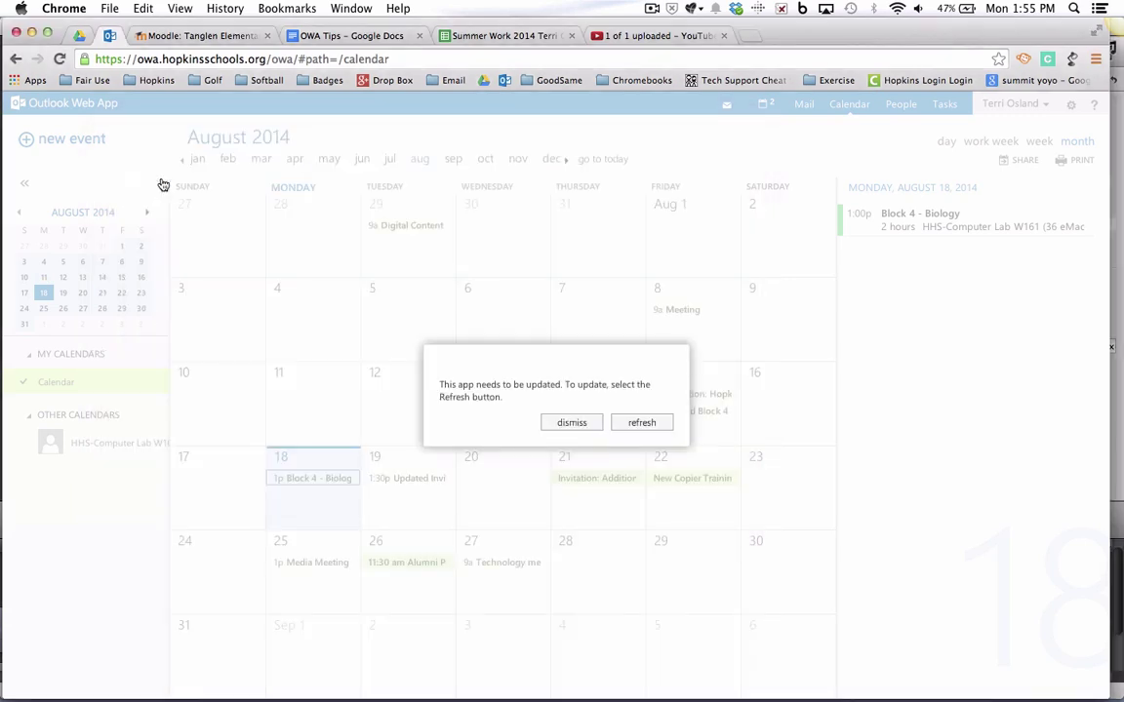
left_click(571, 424)
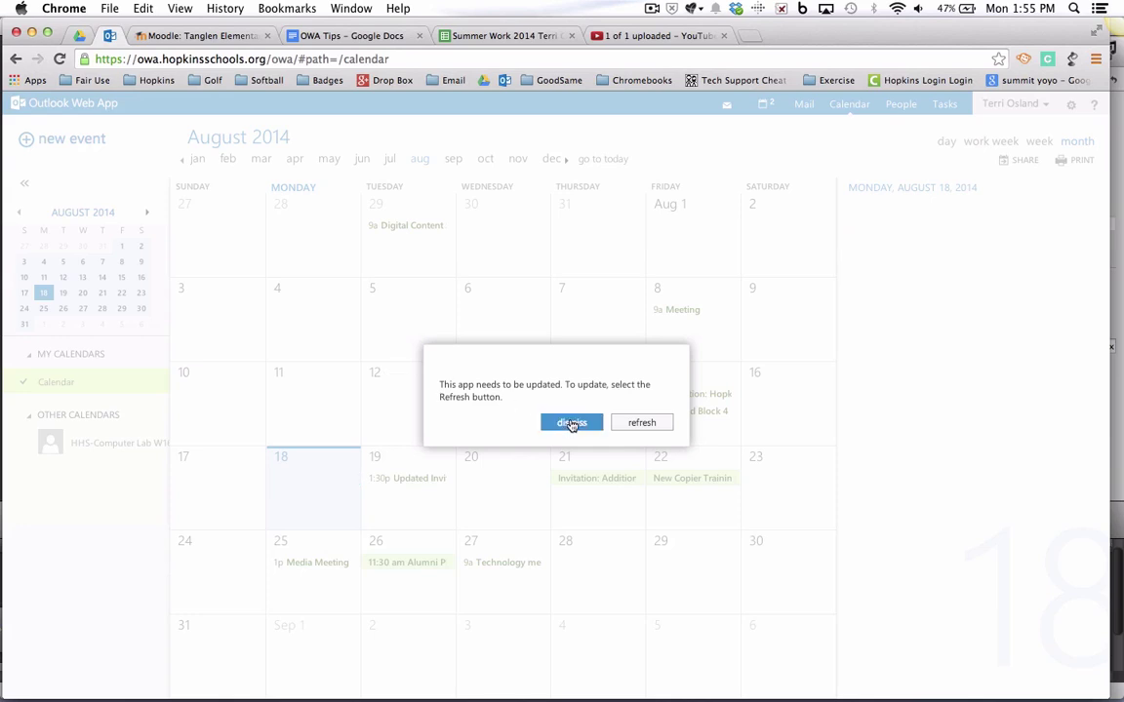